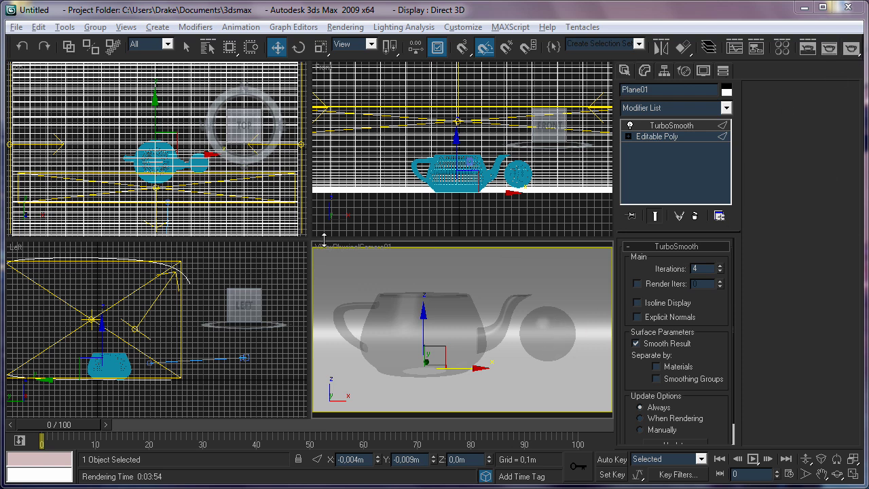
- Switch the camera viewport to a free Perspective view, then orbit and zoom in
right_click(360, 246)
mouse_move(394, 248)
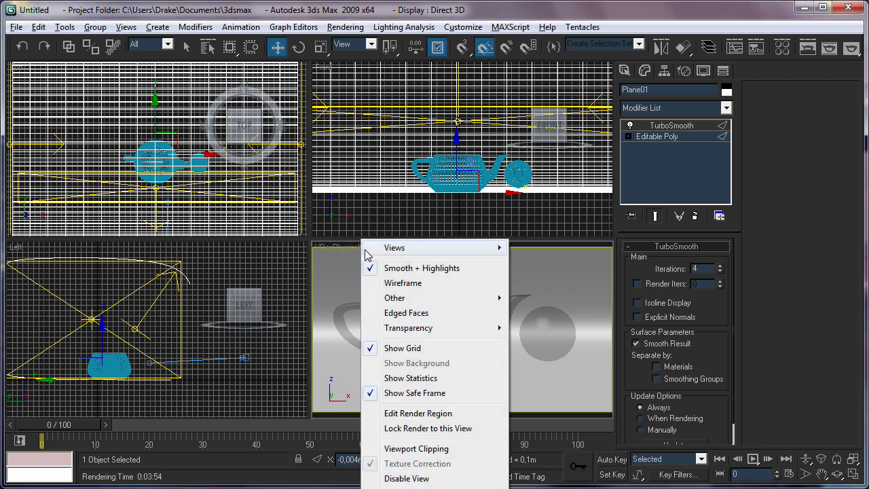
left_click(585, 278)
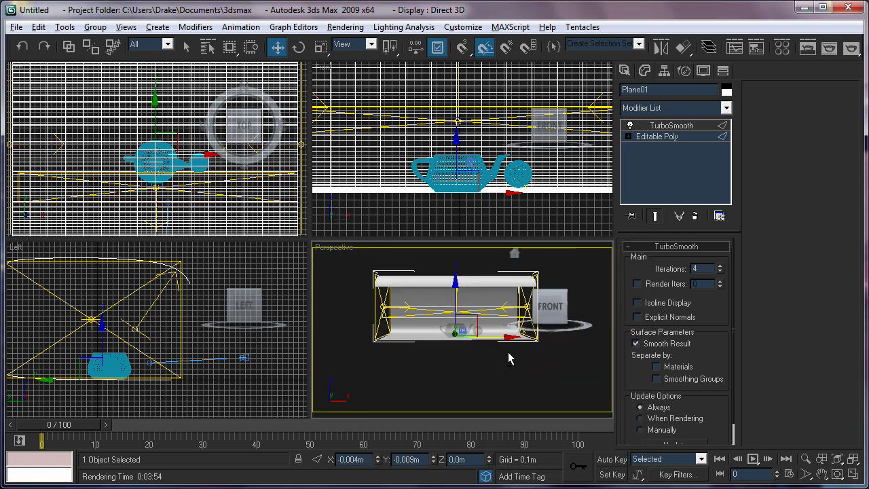
mouse_move(466, 353)
middle_mouse_down("alt")
mouse_move(523, 375)
mouse_move(551, 366)
mouse_move(564, 342)
mouse_move(403, 291)
mouse_move(482, 361)
mouse_move(521, 358)
mouse_move(425, 369)
mouse_move(452, 258)
mouse_move(563, 355)
mouse_move(504, 360)
mouse_move(481, 343)
middle_mouse_up("alt")
scroll(464, 332, "up", 5)
scroll(455, 324, "up", 3)
- Orbit and pan the Perspective view to frame the teapot and sphere from low angles
mouse_move(437, 297)
middle_mouse_down("alt")
mouse_move(461, 332)
mouse_move(456, 322)
middle_mouse_up("alt")
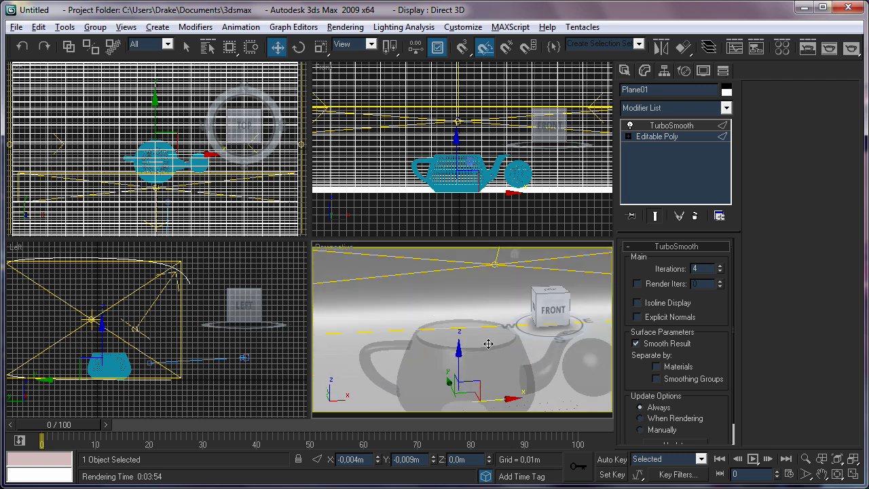
mouse_move(484, 291)
middle_mouse_down()
mouse_move(518, 351)
mouse_move(498, 349)
mouse_move(517, 350)
middle_mouse_up()
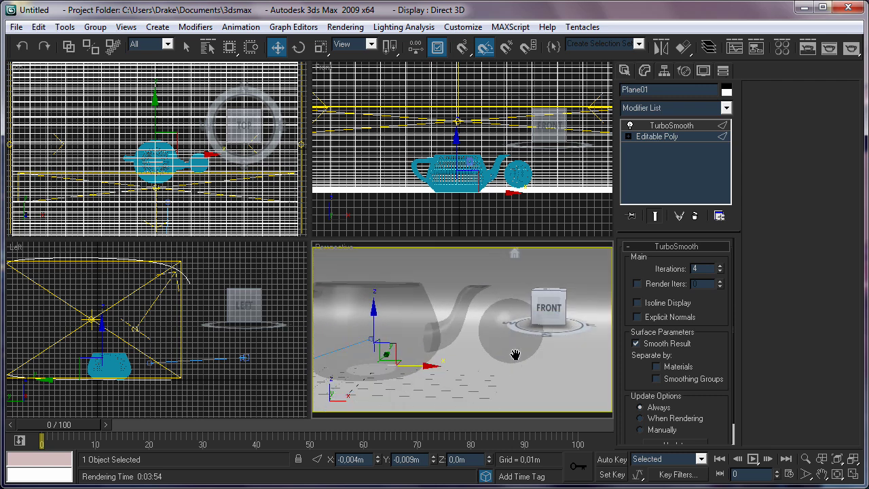
mouse_move(450, 364)
middle_mouse_down("alt")
mouse_move(467, 381)
mouse_move(473, 376)
mouse_move(454, 349)
mouse_move(443, 351)
mouse_move(477, 369)
middle_mouse_up("alt")
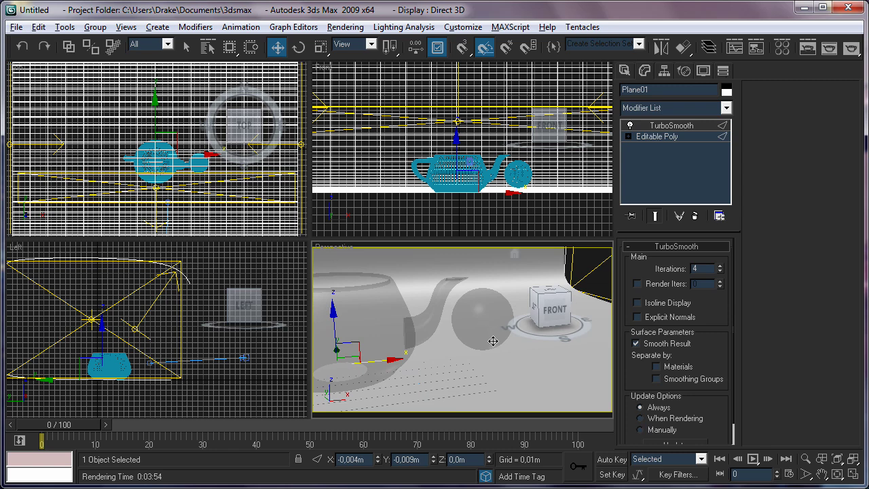
mouse_move(492, 342)
middle_mouse_down("alt")
mouse_move(491, 312)
mouse_move(499, 324)
mouse_move(483, 326)
middle_mouse_up("alt")
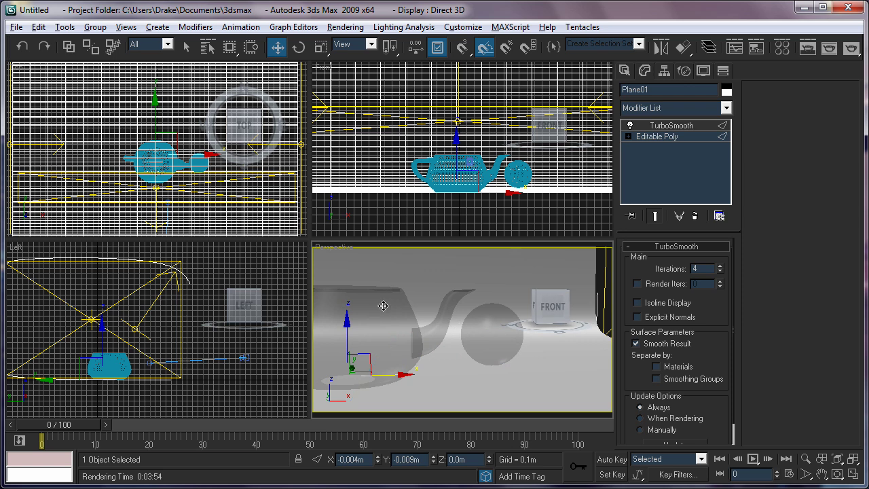
middle_click_drag(384, 306, 409, 308)
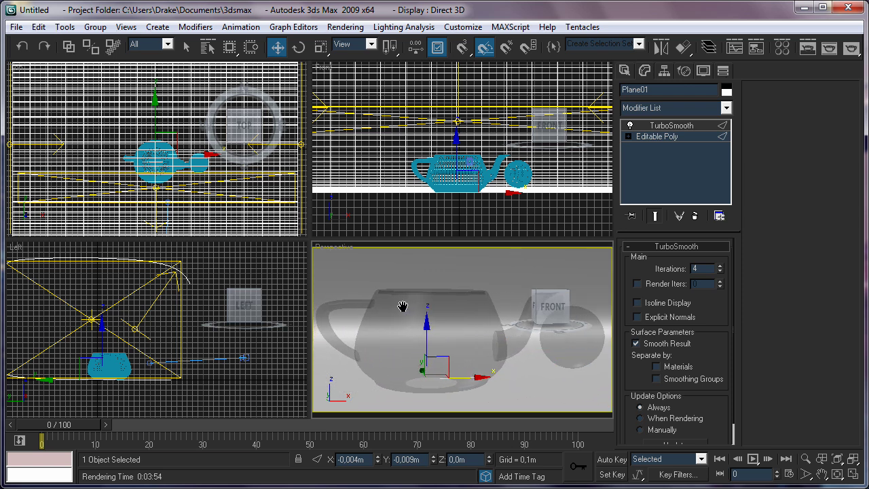
mouse_move(508, 346)
middle_mouse_down()
mouse_move(490, 349)
mouse_move(490, 327)
mouse_move(500, 348)
mouse_move(490, 349)
mouse_move(498, 339)
middle_mouse_up()
- Return the viewport to VRayPhysicalCamera01 and auto-correct its vertical shift to -0.056
right_click(327, 249)
left_click(523, 259)
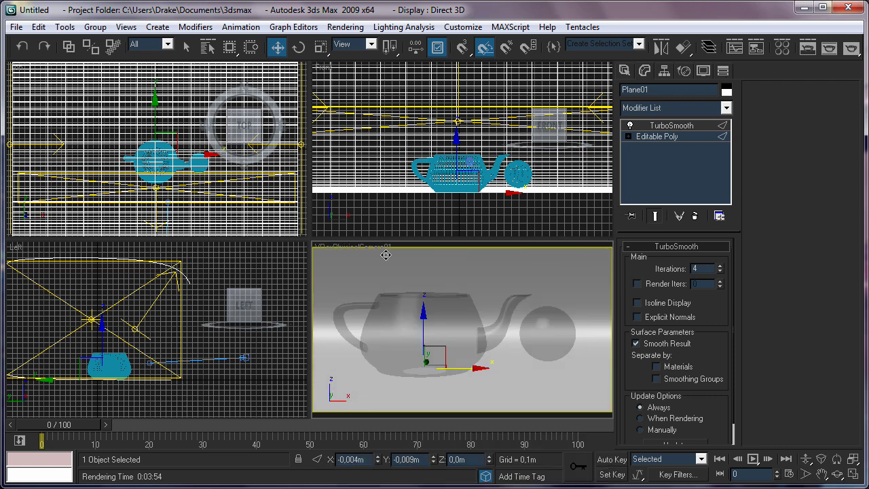
left_click(243, 358)
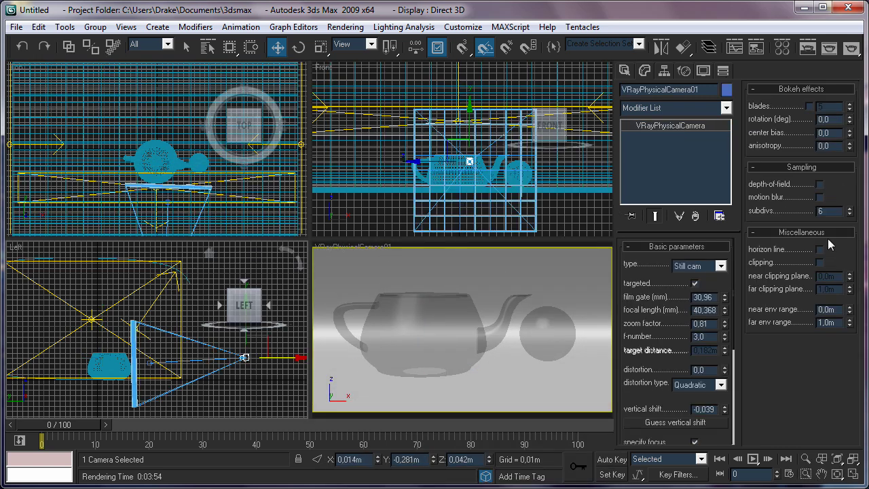
left_click_drag(675, 363, 671, 338)
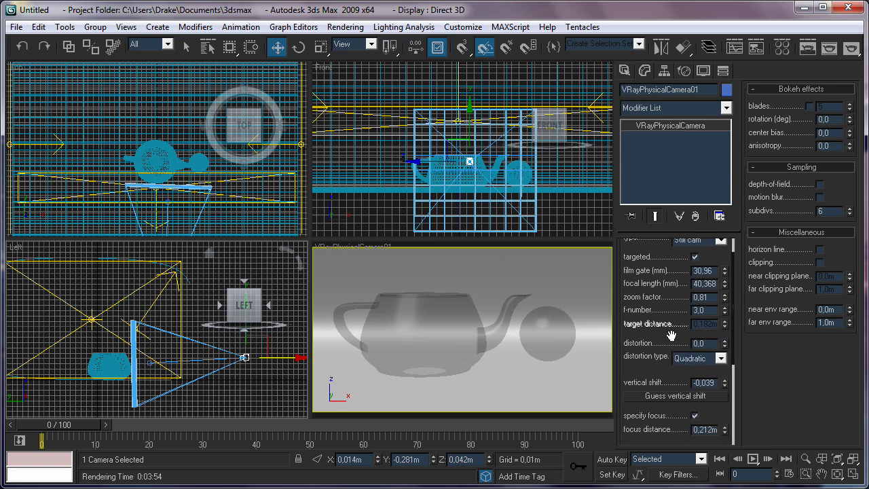
left_click(687, 396)
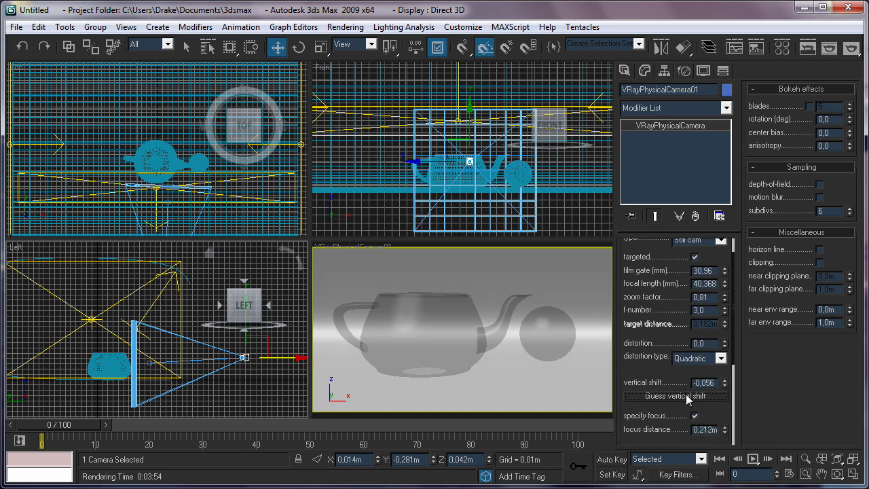
- Select the teapot, then the GeoSphere01 sphere
left_click(548, 295)
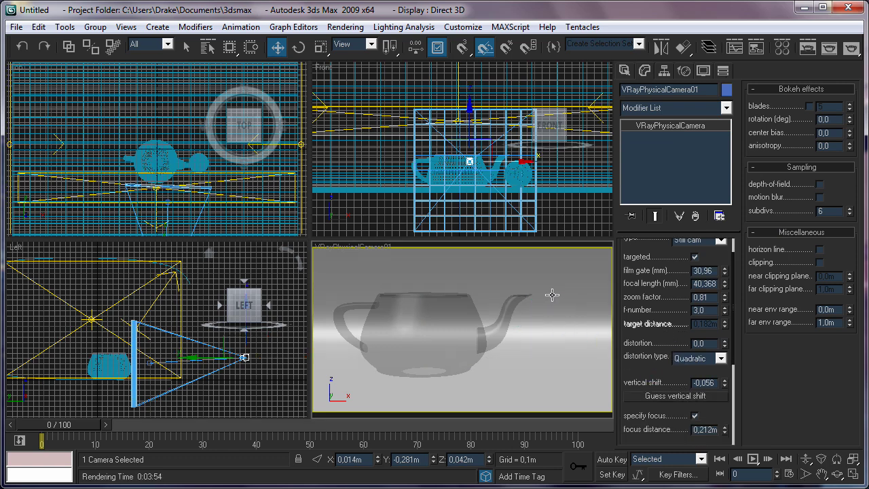
left_click(469, 315)
left_click(555, 313)
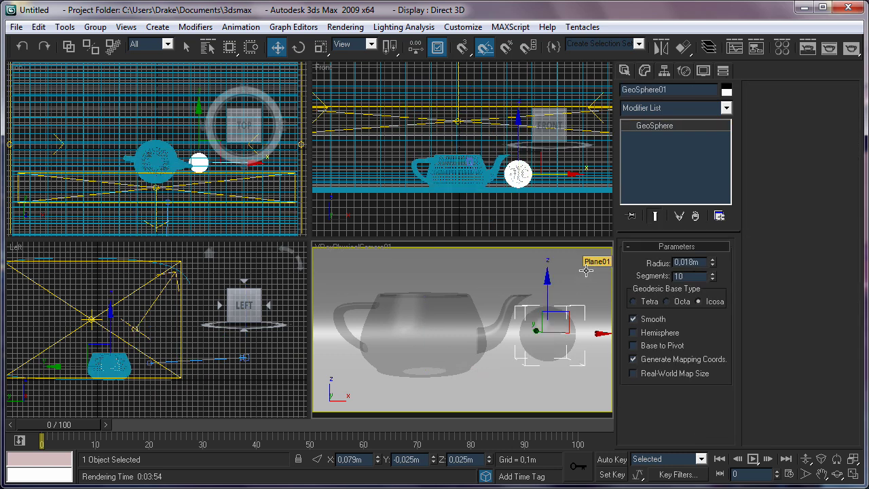
left_click(849, 53)
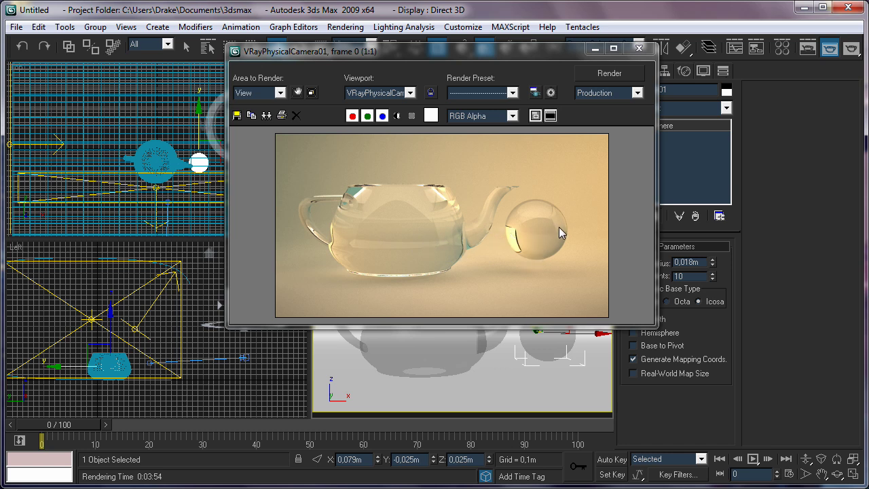
left_click(638, 48)
left_click(581, 347)
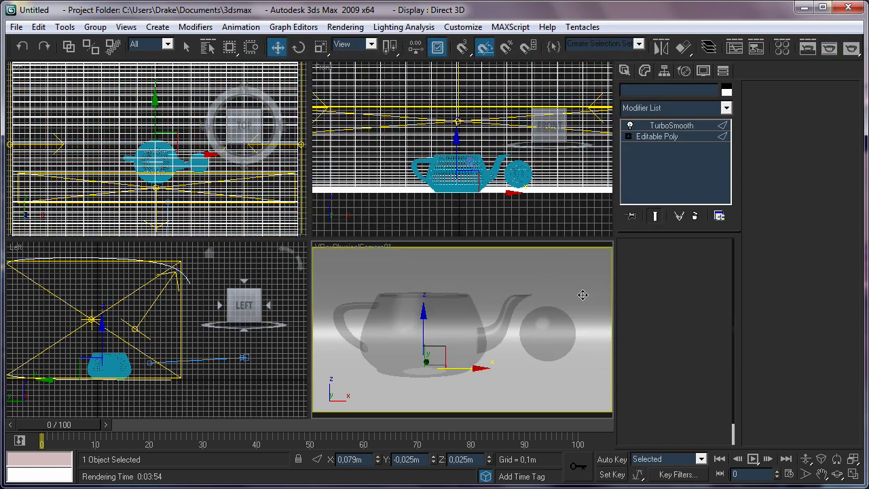
- Create a new VRayMtl, Material #28, in an empty Material Editor slot
left_click(784, 49)
left_click_drag(302, 1, 358, 17)
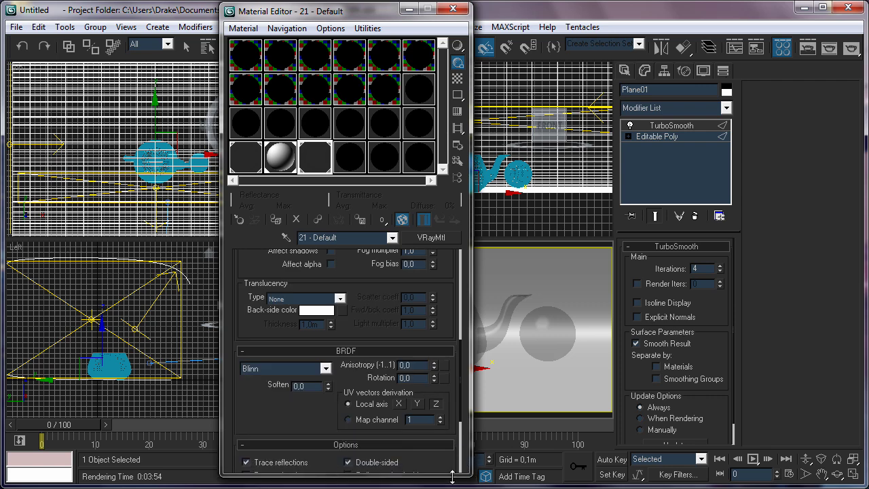
left_click(351, 163)
right_click(351, 164)
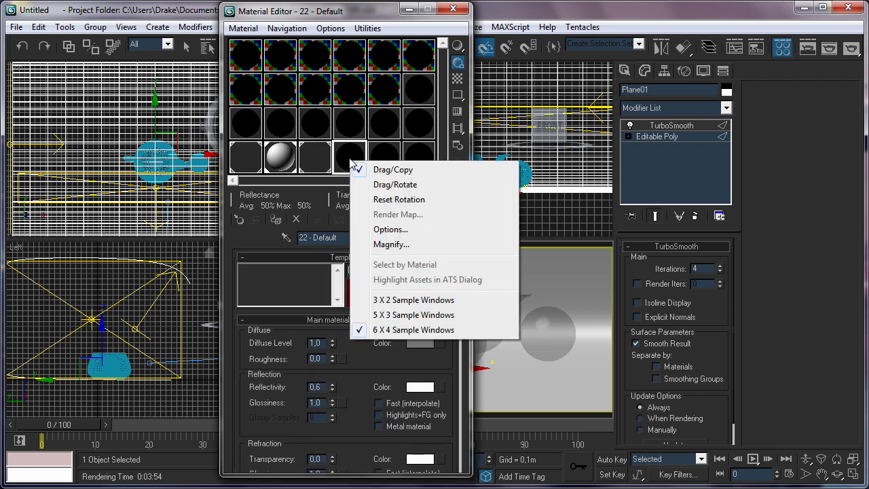
left_click(239, 220)
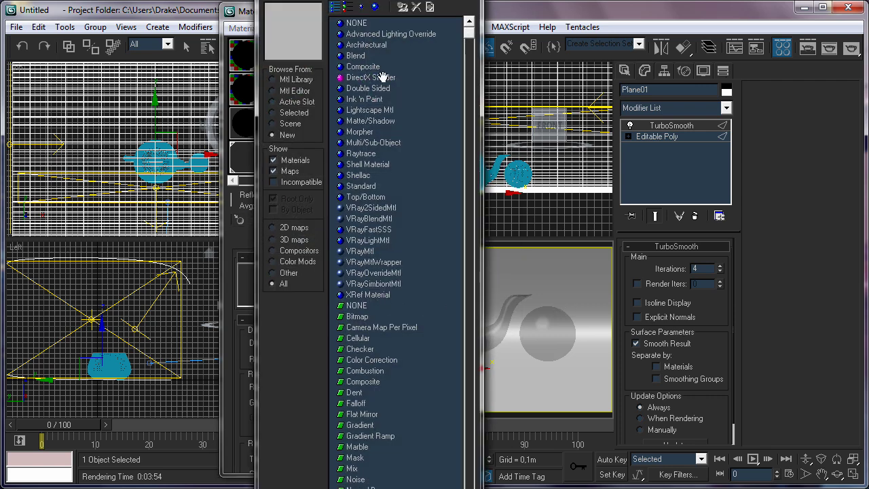
left_click_drag(386, 27, 480, 15)
double_click(450, 296)
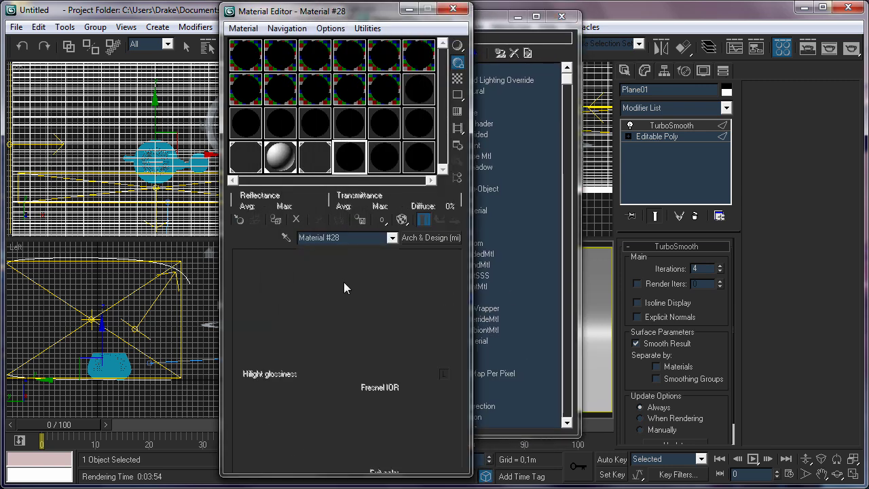
- Set Material #28's diffuse colour to black and its reflection colour to white
left_click(319, 329)
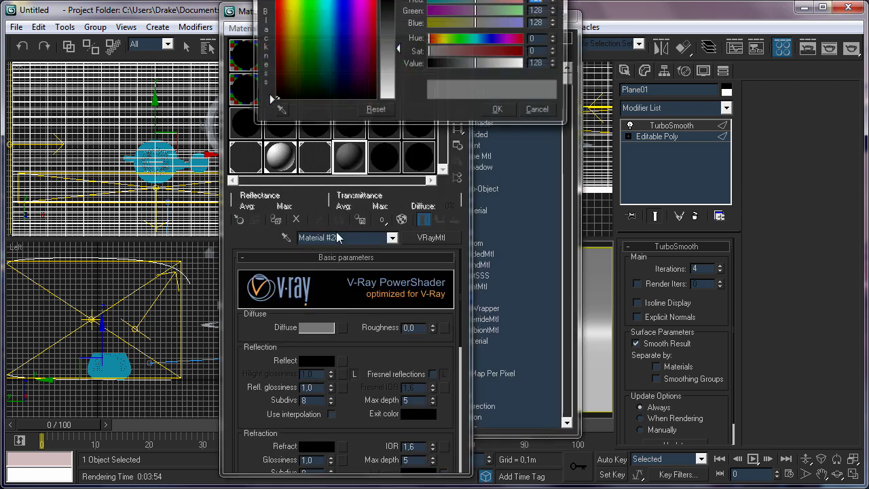
left_click_drag(392, 39, 386, 98)
left_click(498, 110)
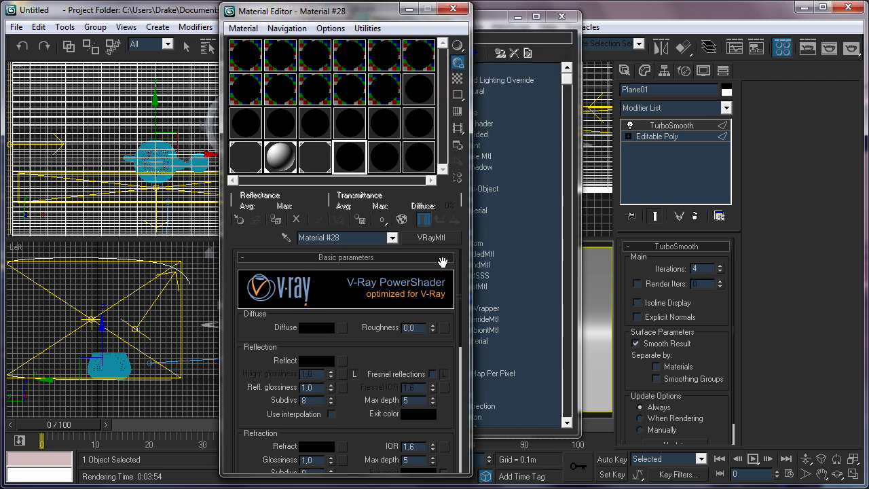
left_click(316, 361)
left_click_drag(398, 66, 398, 99)
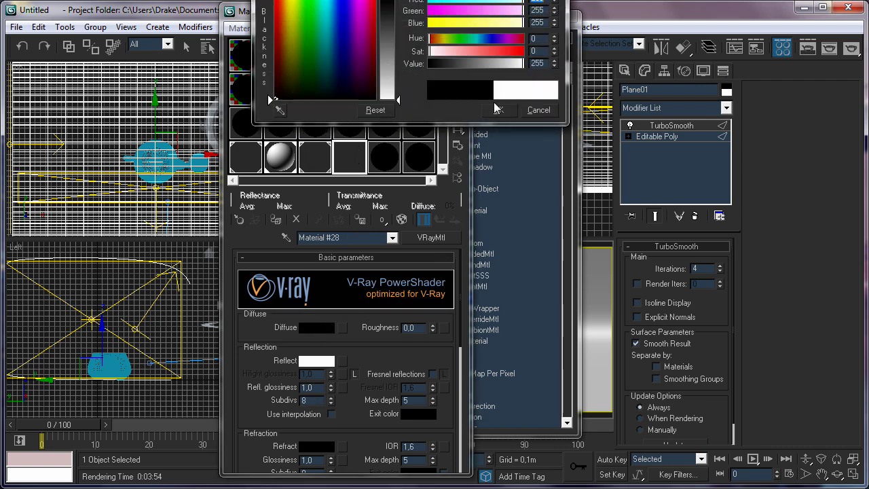
- Confirm the white reflection colour and edit the reflection max depth
left_click(491, 110)
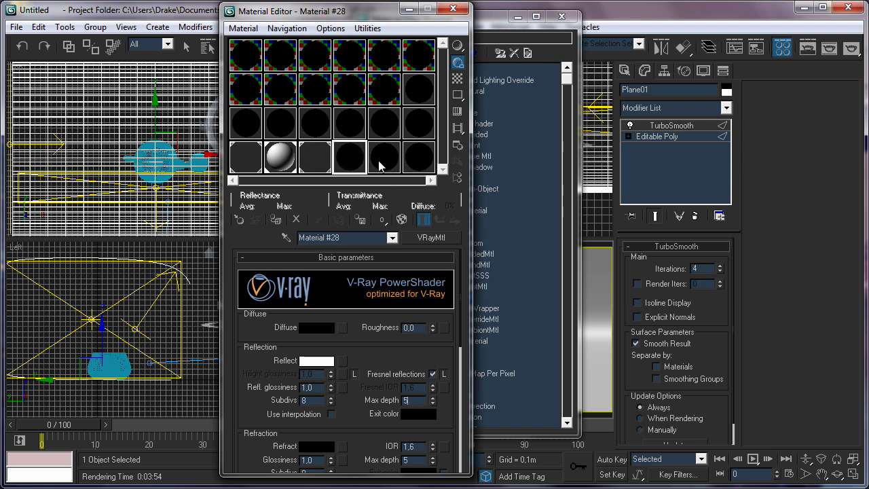
left_click(425, 401)
key("Return")
left_click_drag(444, 423, 434, 312)
- Set Material #28's refraction colour to white with max depth 10
left_click(305, 335)
left_click_drag(378, 93, 384, 5)
left_click(498, 110)
key("Tab")
type("100")
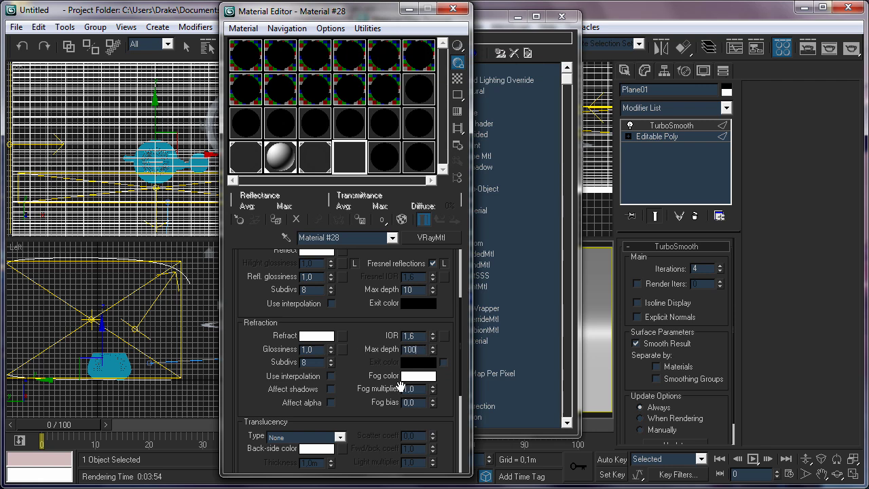
key("BackSpace")
left_click_drag(367, 373, 336, 115)
- Turn on Reflect on back side in Material #28's Options rollout
left_click(346, 411)
scroll(367, 380, "down", 3)
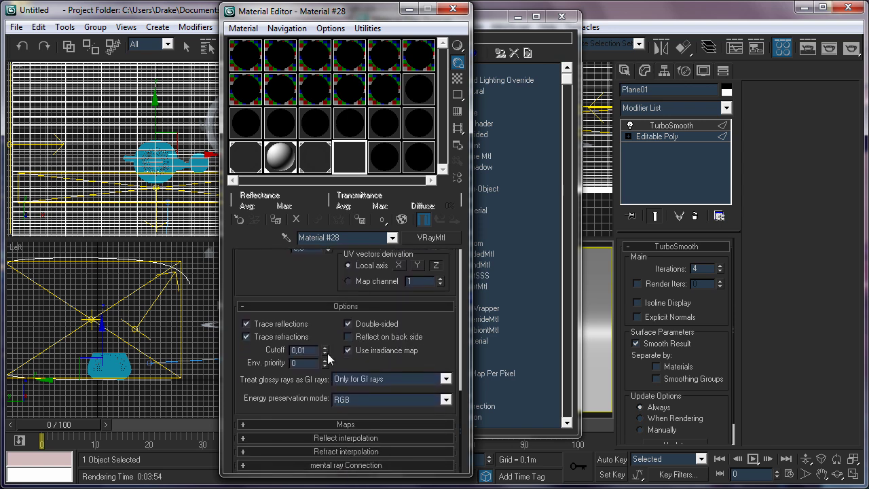
left_click(350, 336)
scroll(444, 332, "up", 3)
scroll(451, 339, "down", 3)
- Create a new VRayMtl, Material #29, in another empty slot
left_click(380, 157)
left_click(239, 218)
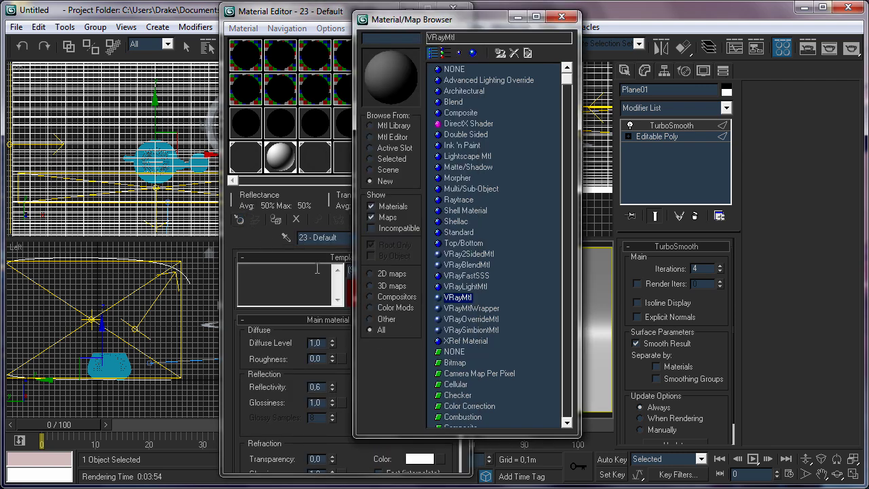
double_click(459, 297)
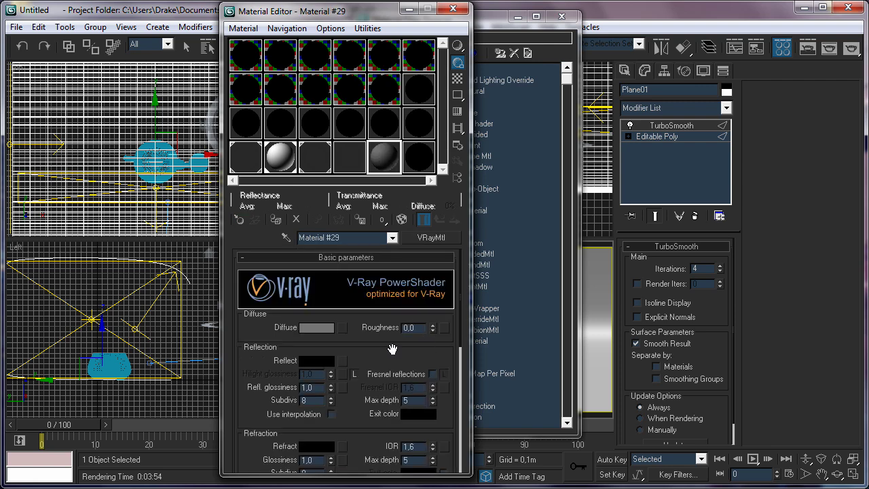
scroll(388, 312, "down", 2)
- Give Material #29 a black diffuse colour and enable Fresnel reflections
left_click(315, 290)
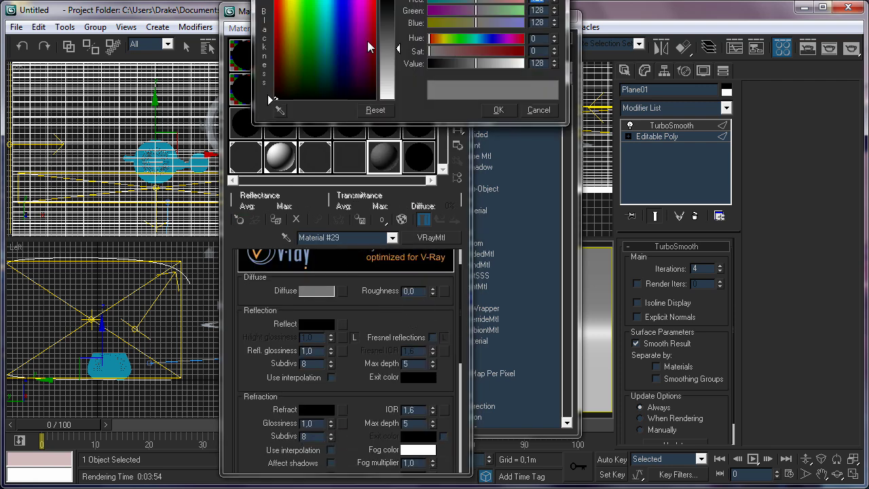
left_click_drag(367, 42, 367, 99)
left_click(498, 110)
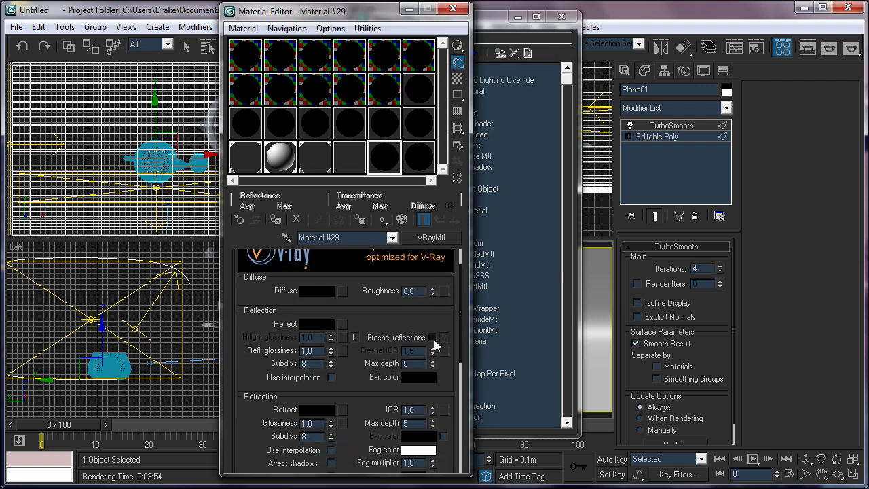
left_click(432, 338)
- Set Material #29's reflection and refraction colours to white
left_click(314, 325)
left_click_drag(434, 91, 543, 90)
left_click(498, 110)
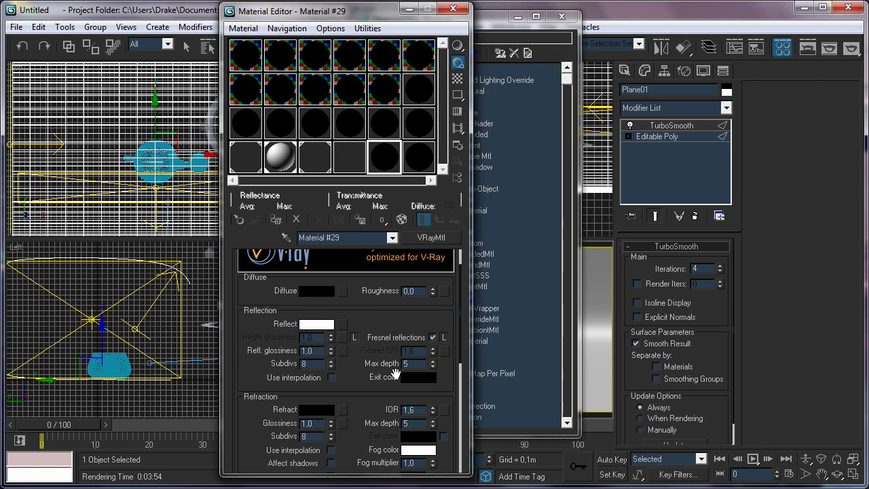
left_click(319, 409)
left_click_drag(400, 74, 401, 98)
left_click(496, 109)
- Expand and collapse Material #29's Options rollout, and move the material browser aside
left_click_drag(367, 405, 357, 128)
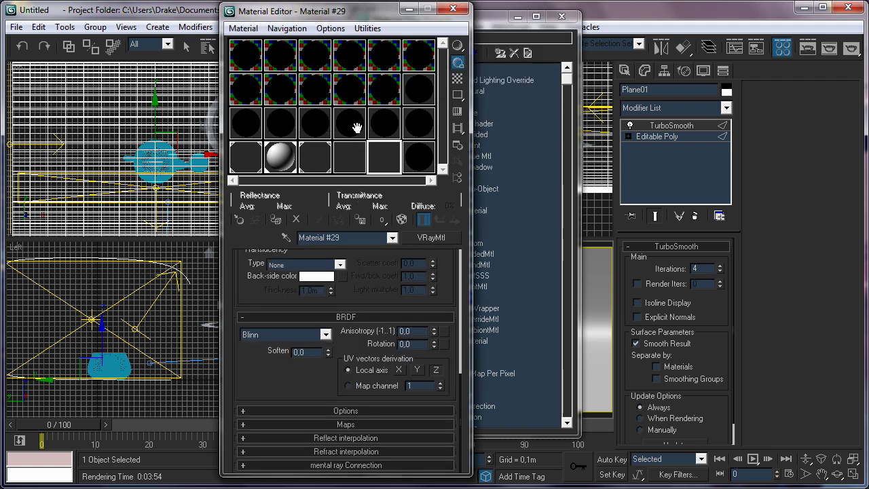
left_click(330, 411)
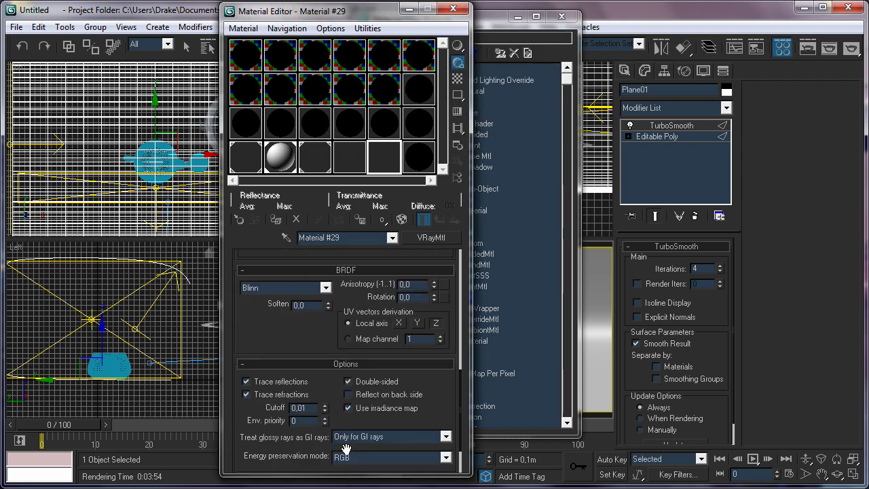
left_click(357, 367)
left_click_drag(361, 274, 360, 478)
mouse_move(484, 34)
left_mouse_down()
mouse_move(536, 44)
mouse_move(654, 44)
left_mouse_up()
- Apply Material #29 to the teapot and Material #28 to the sphere, then close the Material Editor
left_click_drag(380, 11, 224, 0)
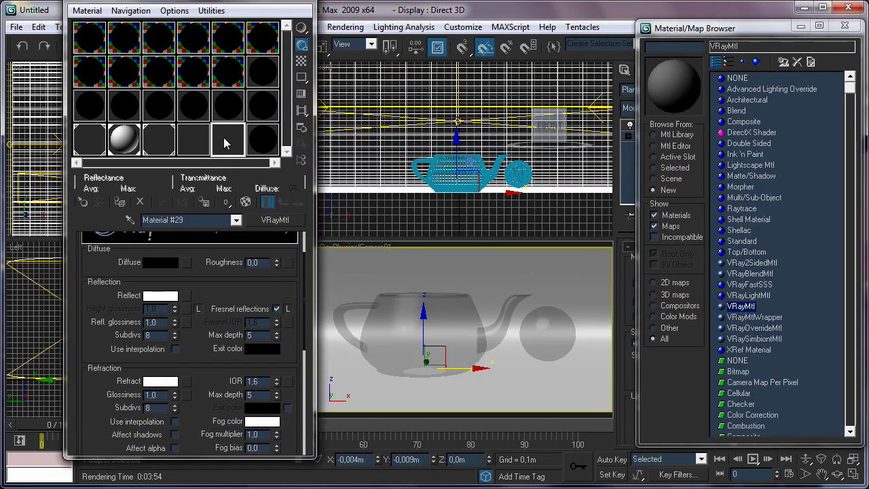
left_click_drag(228, 139, 420, 329)
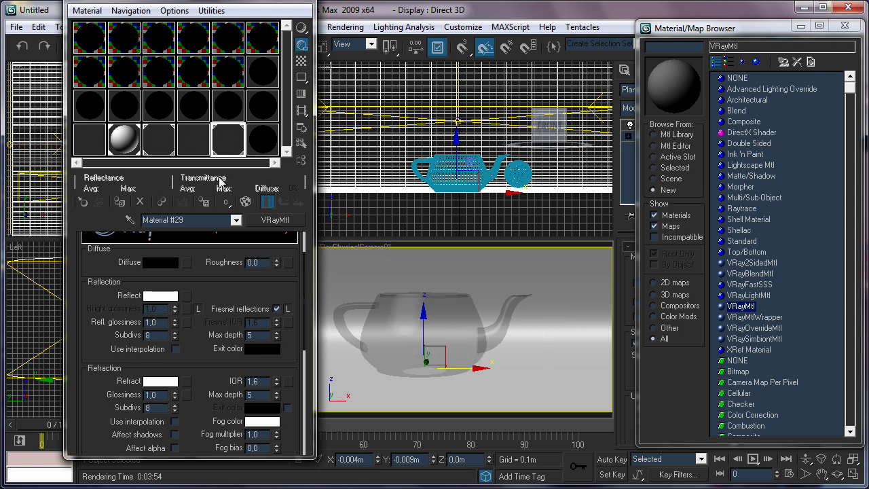
left_click(194, 139)
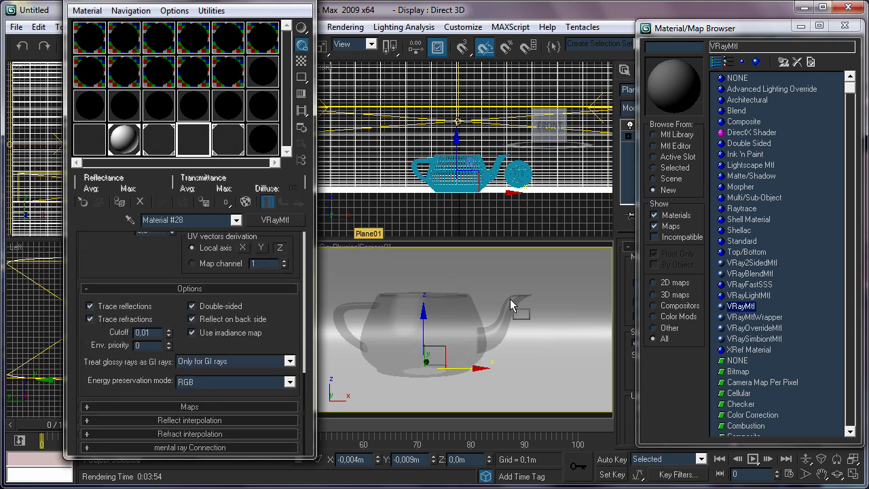
mouse_move(515, 301)
left_mouse_down()
mouse_move(572, 329)
mouse_move(551, 327)
left_mouse_up()
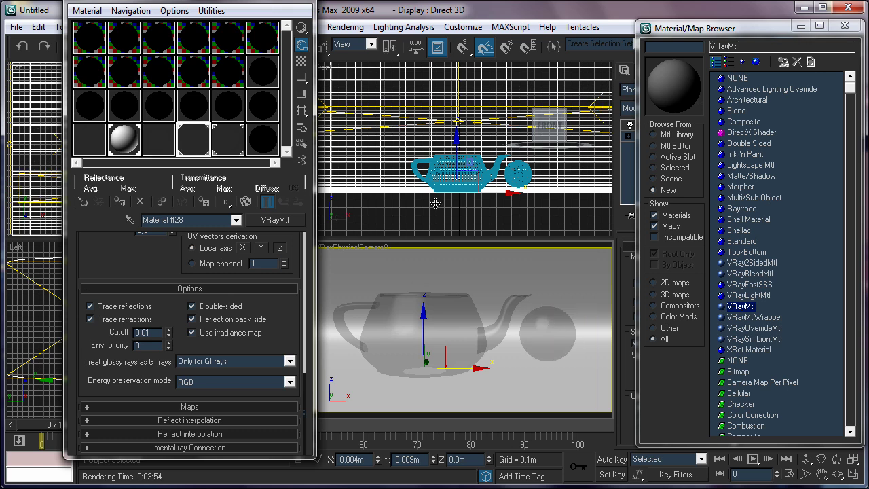
left_click(313, 11)
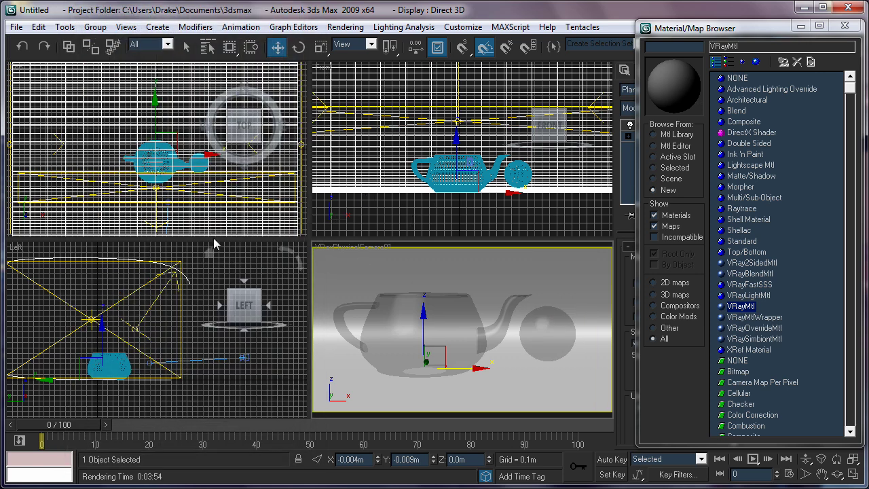
- In the Top view, slide the camera left and move the teapot right
left_click(174, 394)
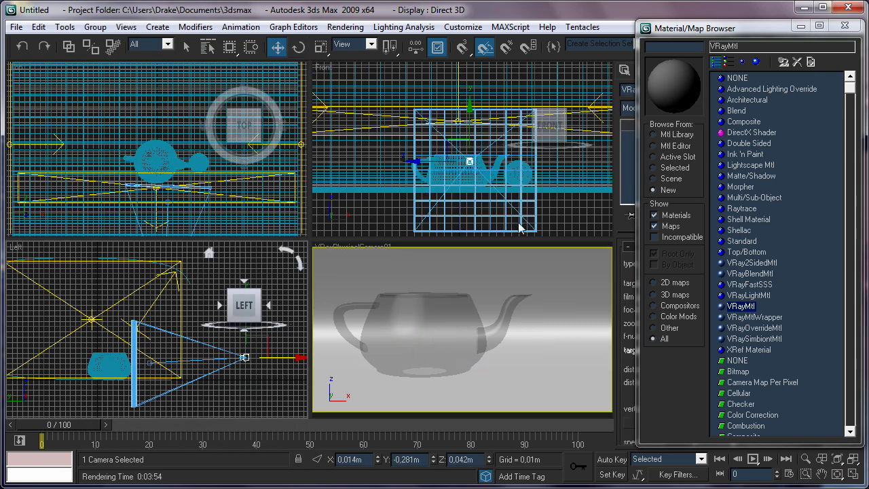
left_click(197, 202)
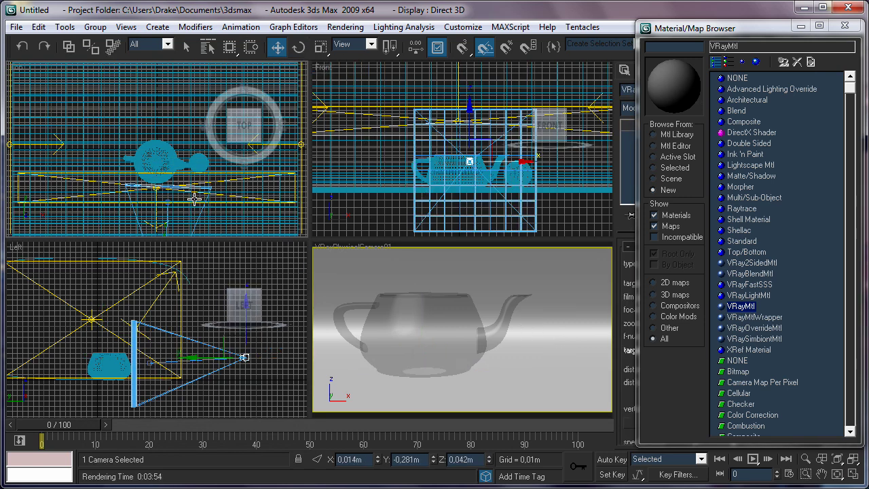
scroll(197, 194, "up", 3)
scroll(217, 184, "up", 3)
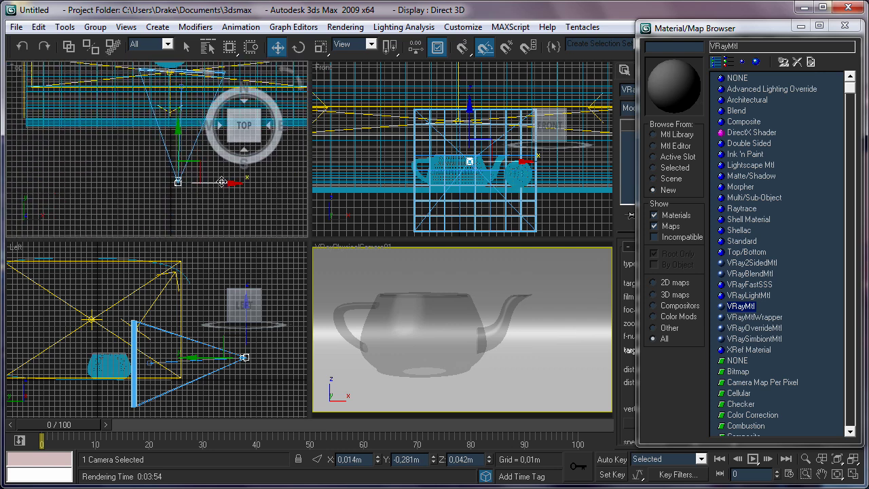
mouse_move(222, 181)
left_mouse_down()
mouse_move(206, 183)
mouse_move(250, 183)
left_mouse_up()
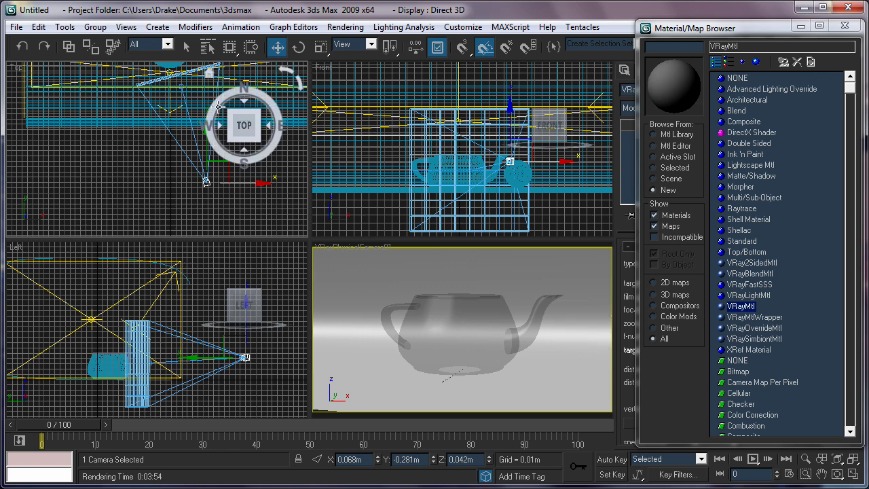
left_click(180, 83)
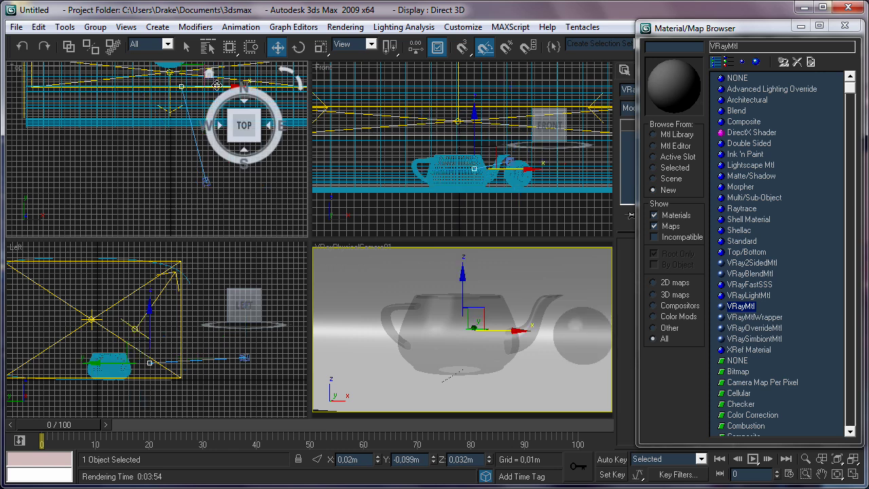
left_click_drag(216, 85, 227, 88)
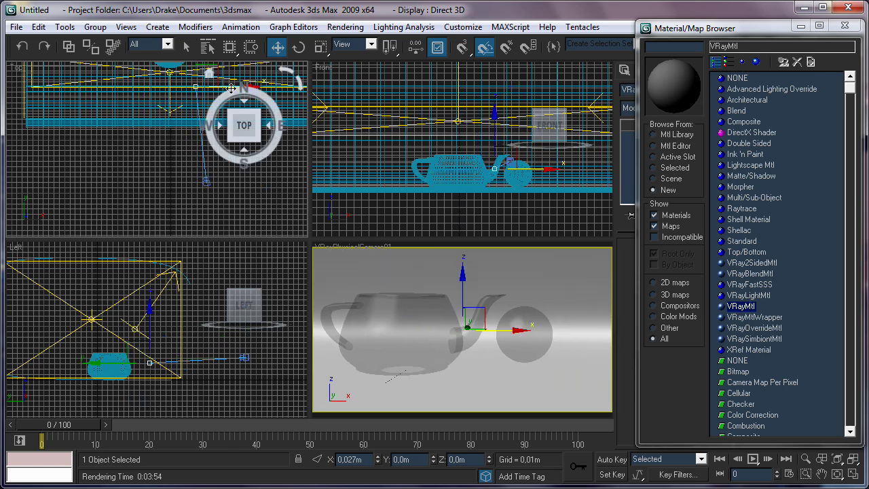
- Raise the camera and, slightly, its target in the side view
left_click(206, 182)
left_click(246, 356)
left_click_drag(247, 357, 247, 322)
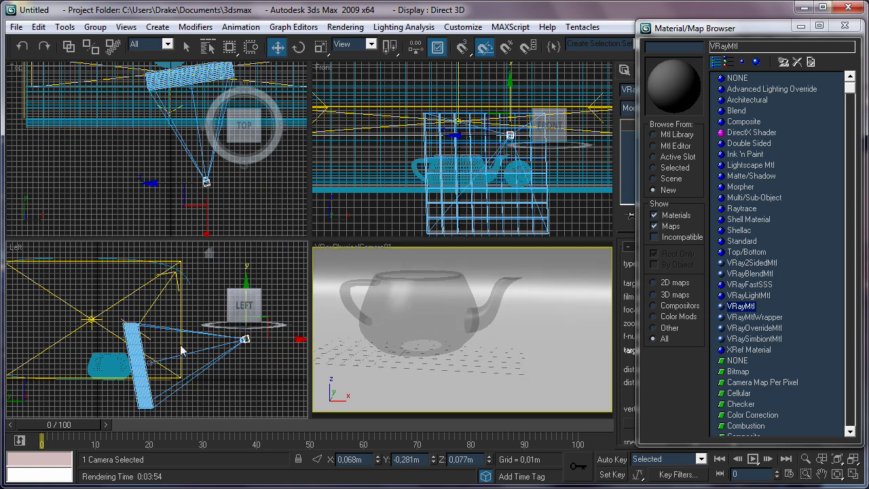
left_click(150, 364)
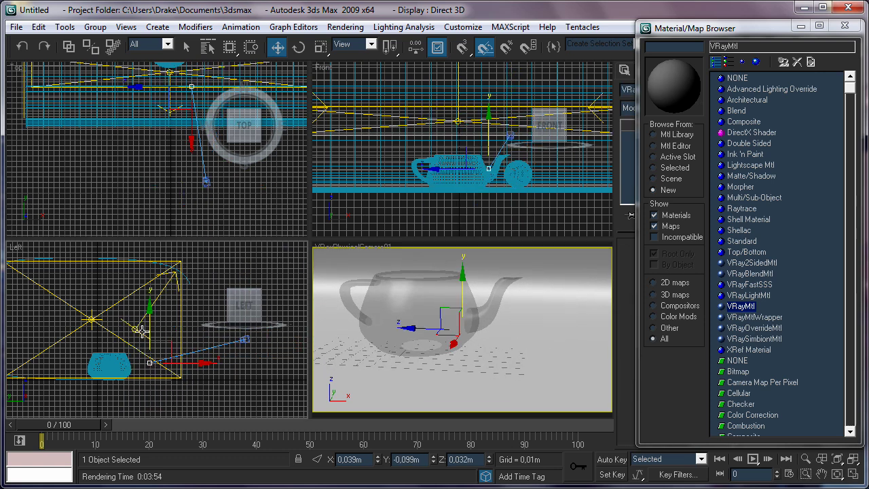
left_click_drag(150, 334, 150, 327)
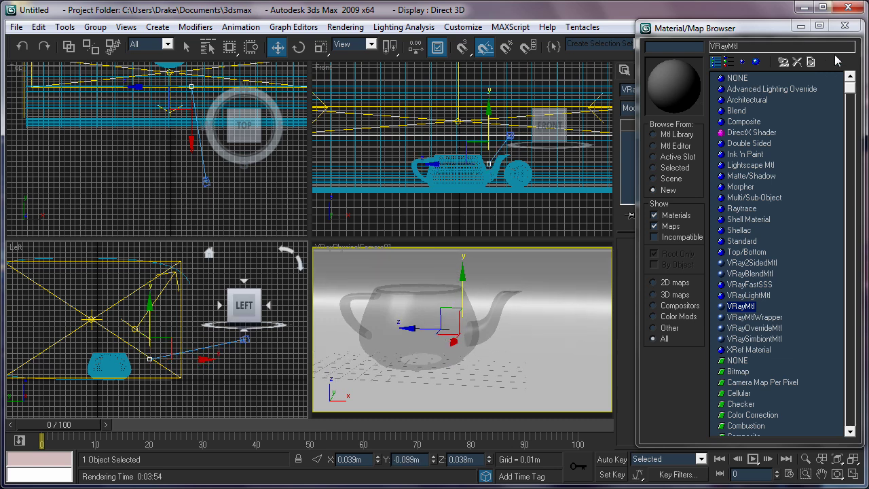
- Close the Material/Map Browser and select GeoSphere01, then Plane01
left_click(847, 25)
left_click(550, 325)
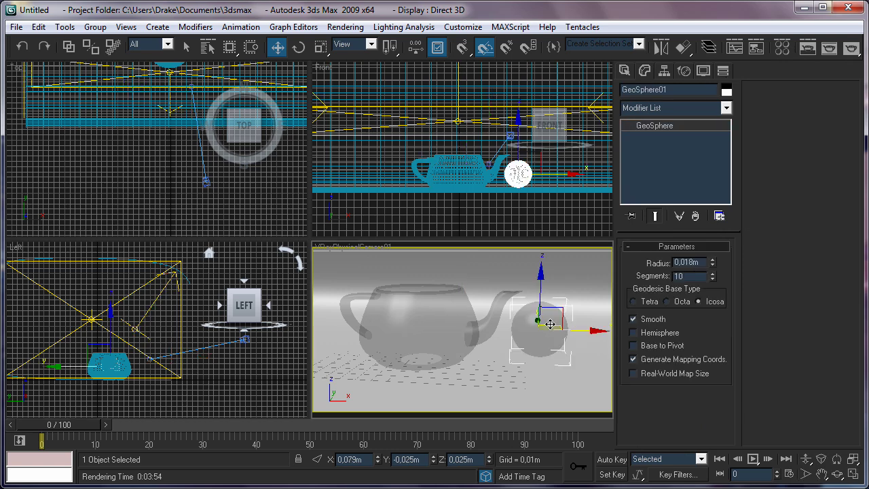
left_click(581, 292)
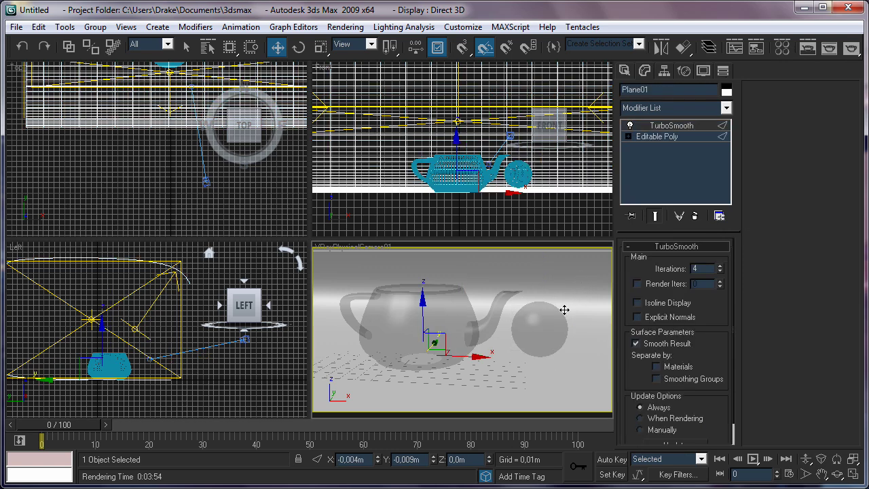
- Render the VRayPhysicalCamera01 view at production quality to show the glass teapot and sphere
left_click(851, 49)
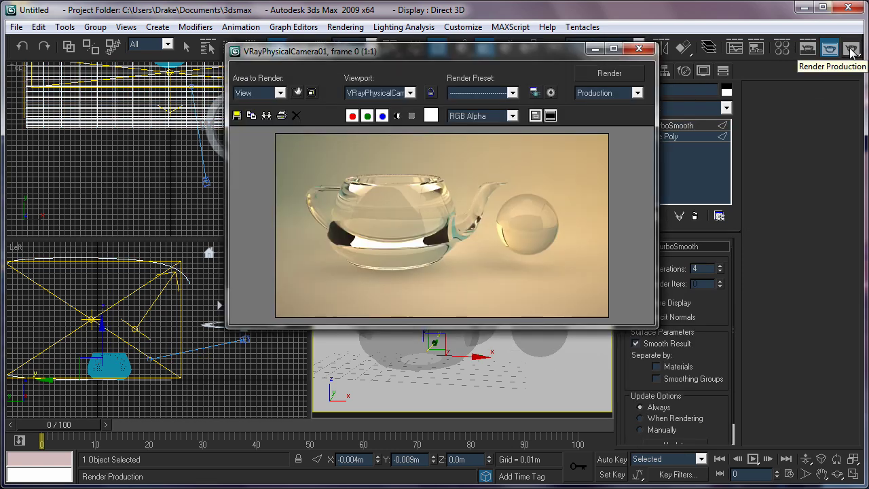